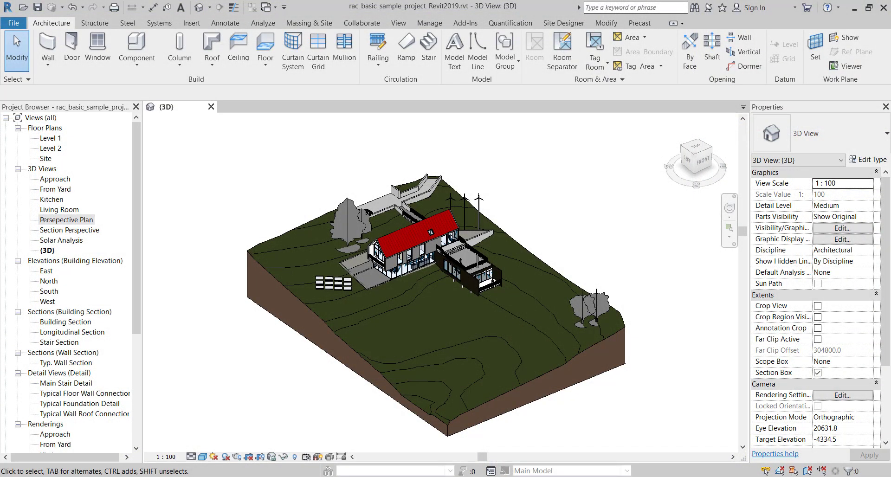
Step: Duplicate the default {3D} view as an independent copy
{"action": "right_click", "coordinate": [47, 253]}
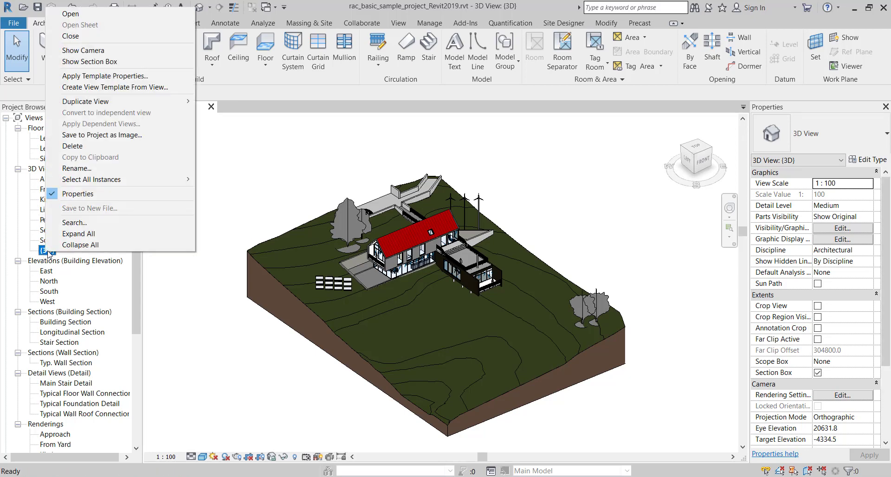
{"action": "left_click", "coordinate": [142, 102]}
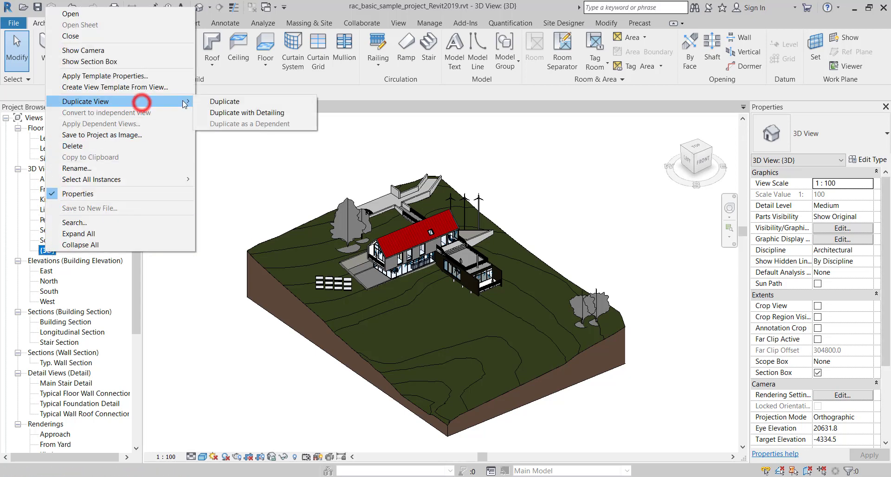
{"action": "left_click", "coordinate": [253, 103]}
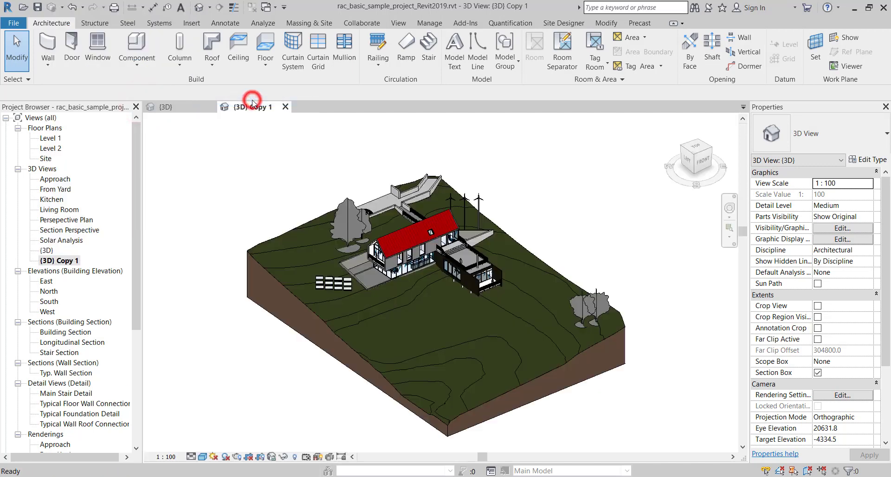
Step: Rename the copied view to '3D Perspective Plan'
{"action": "right_click", "coordinate": [74, 263]}
{"action": "left_click", "coordinate": [128, 176]}
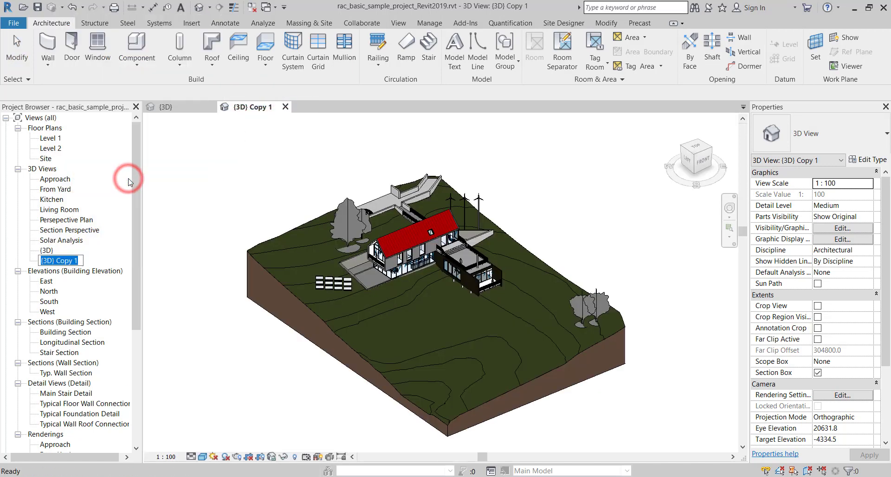
{"action": "type", "text": "3"}
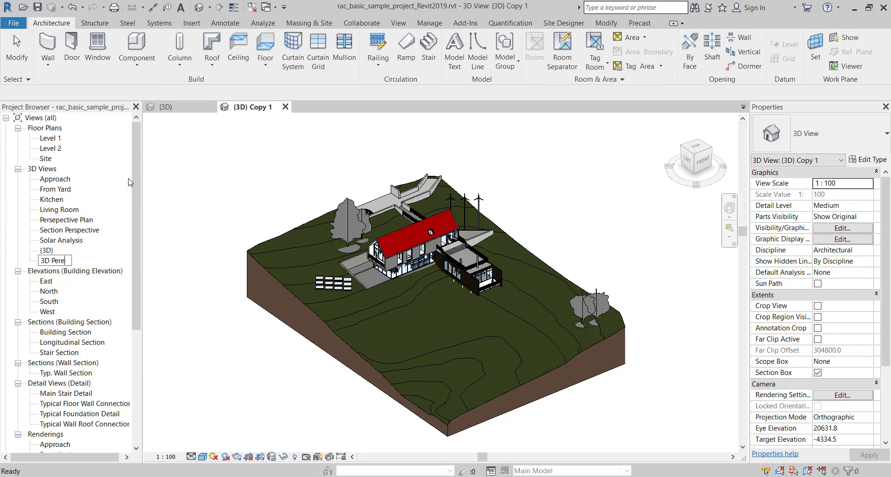
{"action": "type", "text": "D Perspective Plan"}
{"action": "key", "text": "Return"}
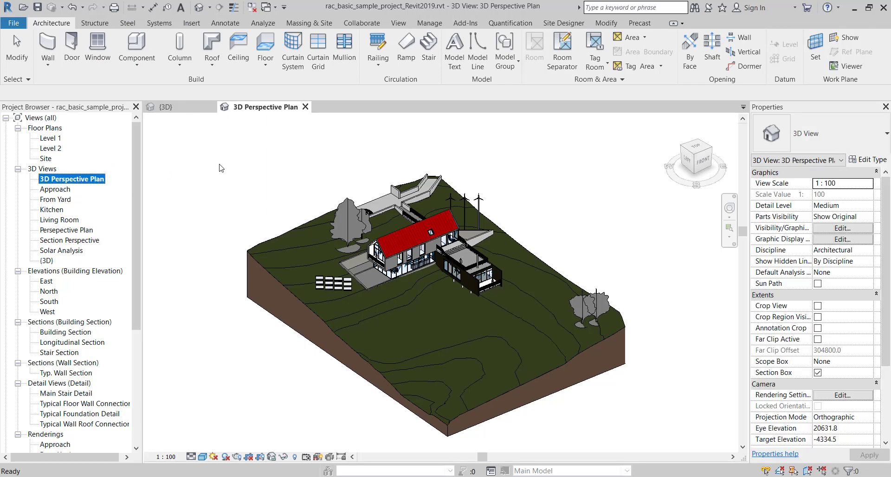
{"action": "left_click", "coordinate": [262, 174]}
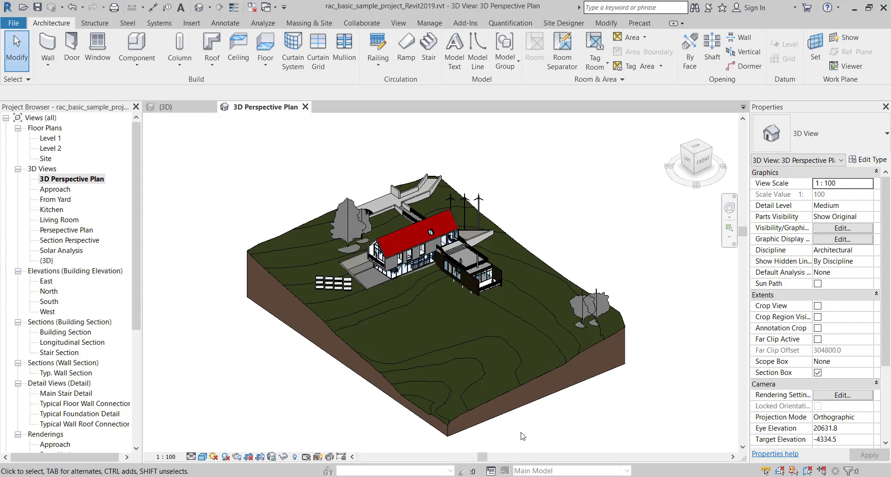
Step: With Reveal Hidden Elements on, unhide the section box in this view, then turn revealing off
{"action": "left_click", "coordinate": [294, 457]}
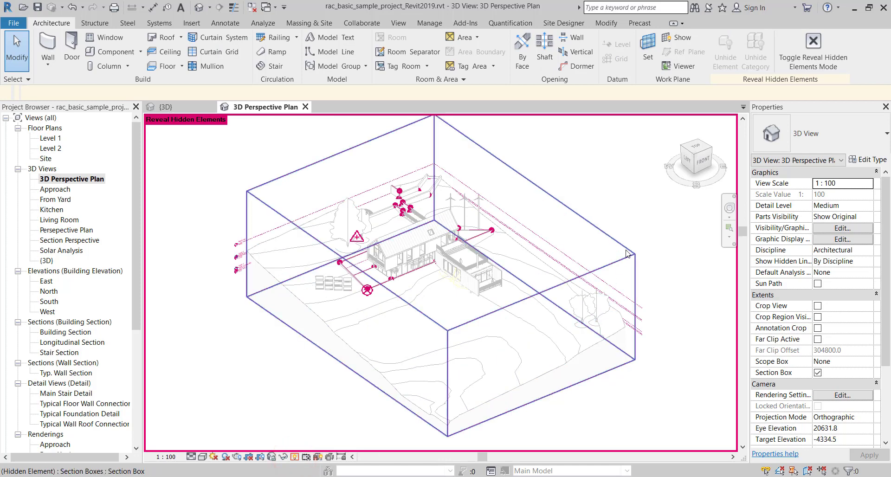
{"action": "right_click", "coordinate": [625, 254]}
{"action": "left_click", "coordinate": [668, 276]}
{"action": "left_click", "coordinate": [861, 279]}
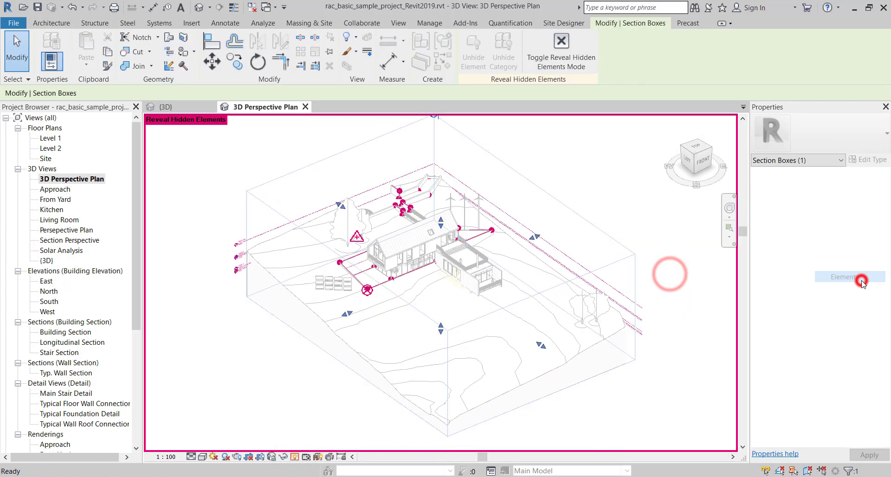
{"action": "left_click", "coordinate": [688, 302]}
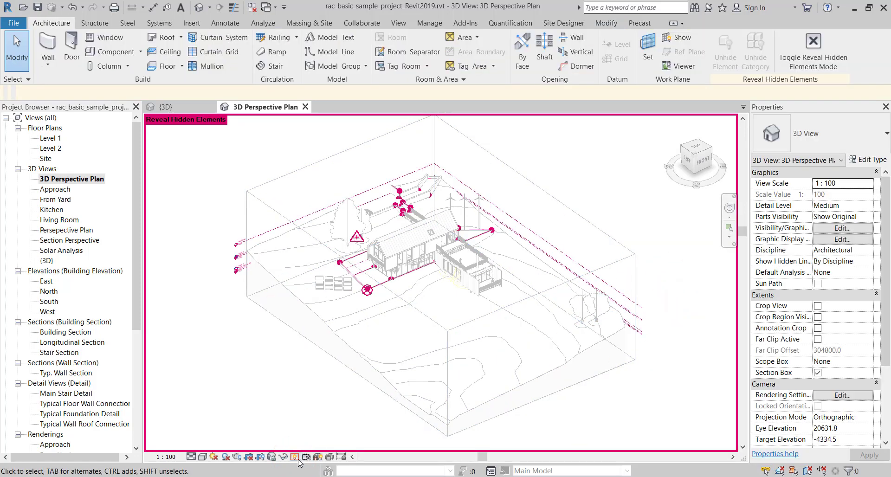
{"action": "left_click", "coordinate": [295, 457]}
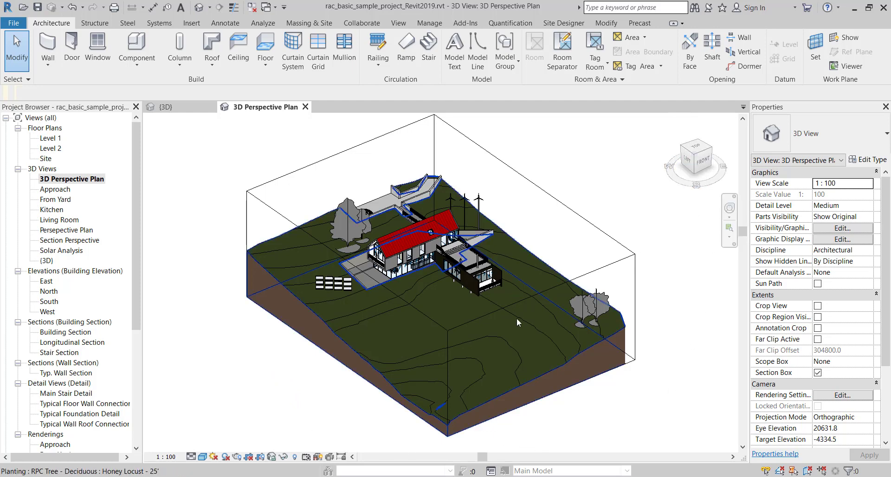
Step: Select the section box and pull its left and right sides inward
{"action": "left_click", "coordinate": [416, 307]}
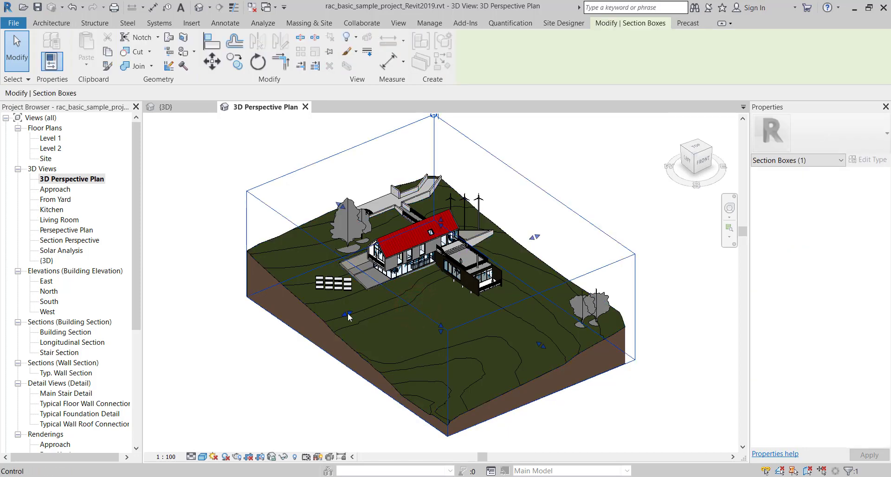
{"action": "left_click_drag", "start_coordinate": [348, 316], "coordinate": [382, 301]}
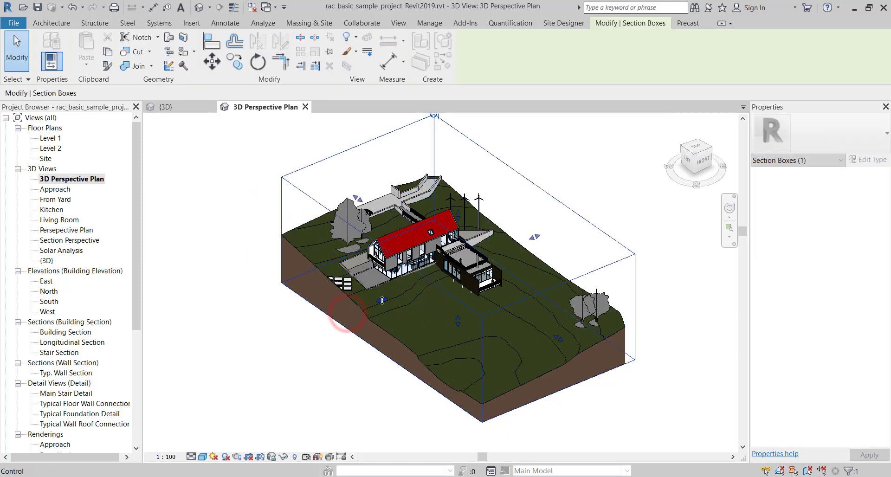
{"action": "left_click_drag", "start_coordinate": [559, 338], "coordinate": [538, 350]}
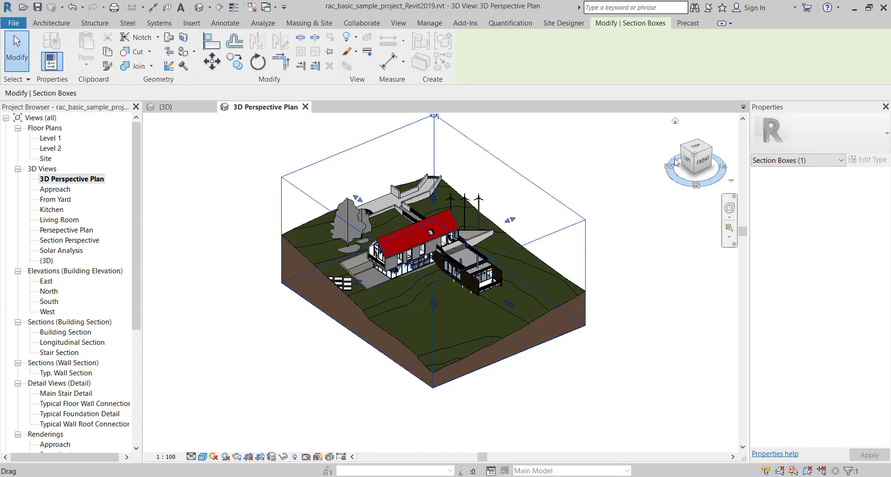
Step: From the top view, trim the box edges around the house and parking area, then orbit back
{"action": "left_click", "coordinate": [698, 147]}
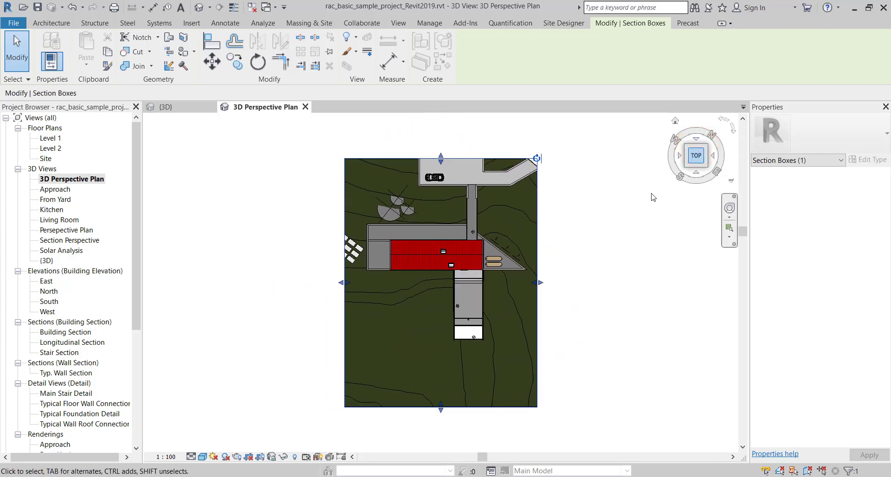
{"action": "mouse_move", "coordinate": [444, 160]}
{"action": "left_mouse_down"}
{"action": "mouse_move", "coordinate": [441, 128]}
{"action": "mouse_move", "coordinate": [441, 144]}
{"action": "left_mouse_up"}
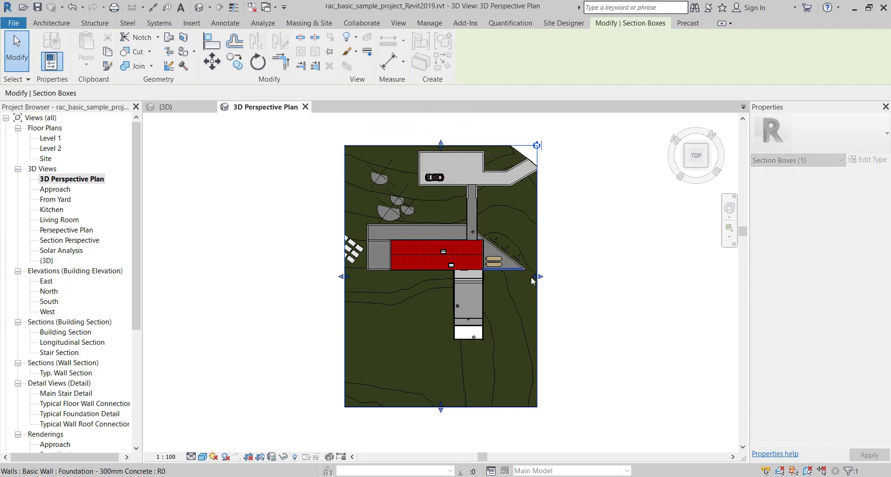
{"action": "left_click_drag", "start_coordinate": [534, 278], "coordinate": [530, 277]}
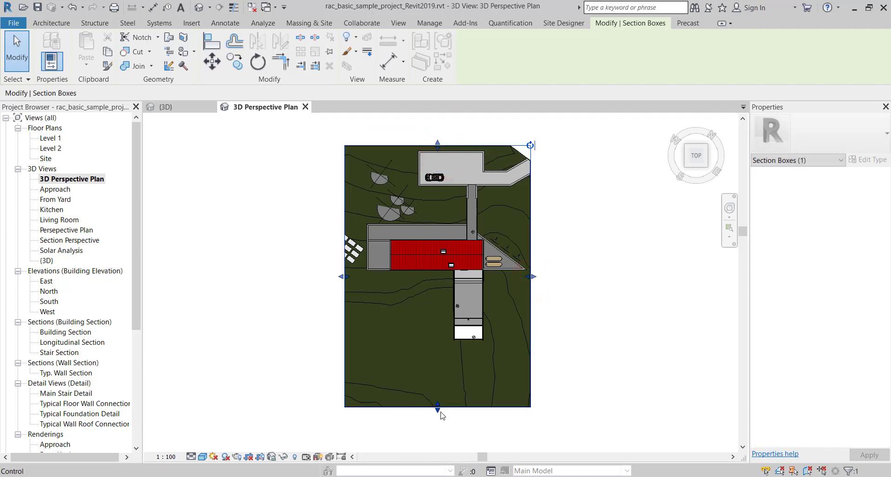
{"action": "left_click_drag", "start_coordinate": [440, 409], "coordinate": [438, 354]}
{"action": "left_click_drag", "start_coordinate": [342, 250], "coordinate": [355, 250]}
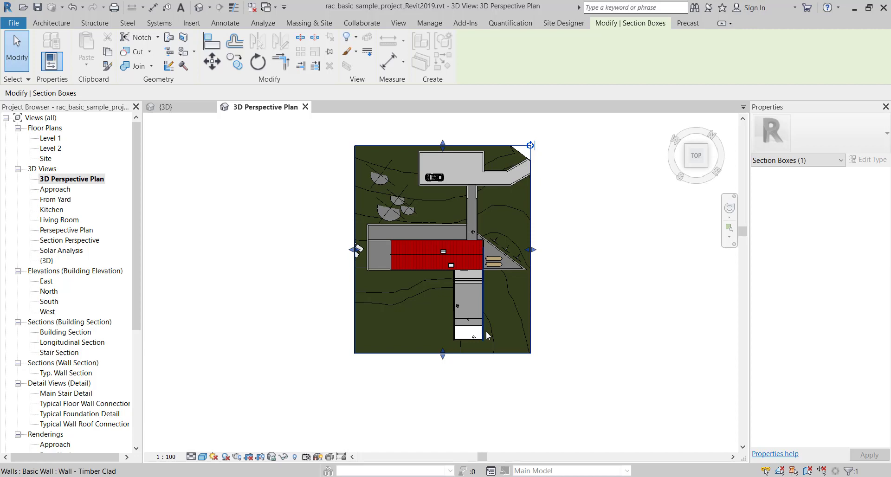
{"action": "middle_click_drag", "start_coordinate": [652, 224], "coordinate": [572, 133], "text": "shift"}
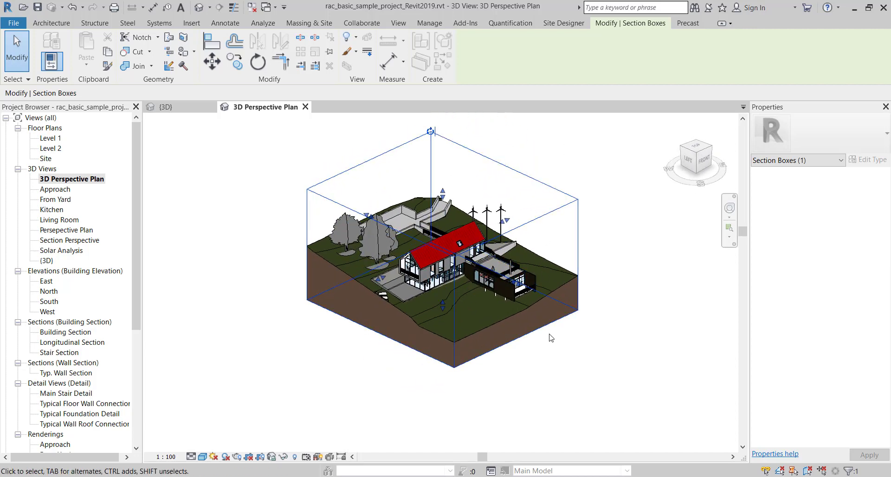
Step: From the left side view, drag the section box top down to floor height to cut the house
{"action": "left_click", "coordinate": [689, 163]}
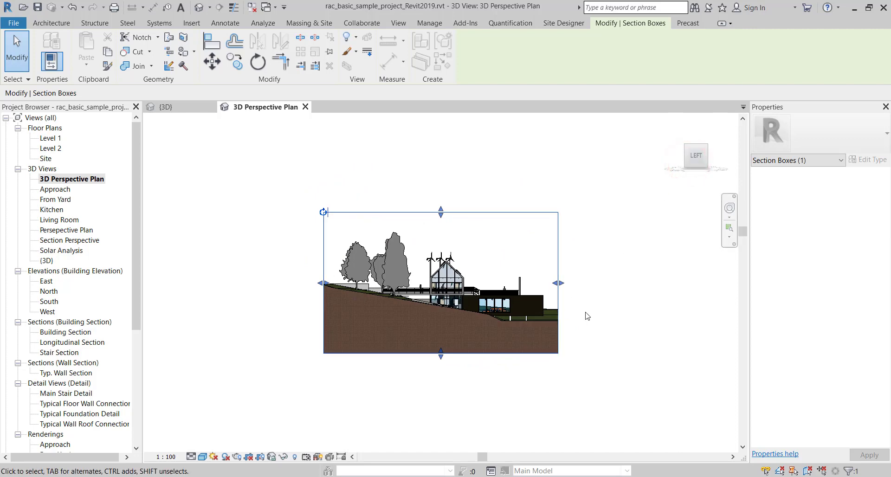
{"action": "scroll", "coordinate": [625, 249], "scroll_direction": "up", "scroll_amount": 3}
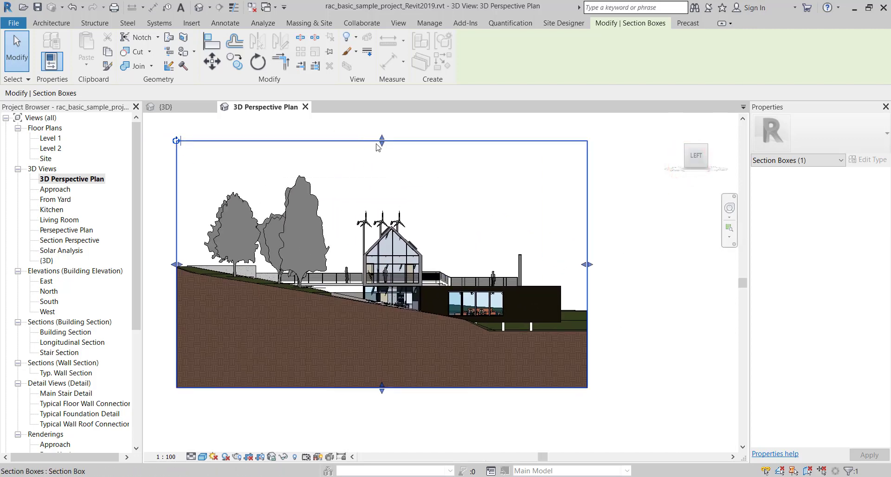
{"action": "left_click_drag", "start_coordinate": [382, 140], "coordinate": [385, 260]}
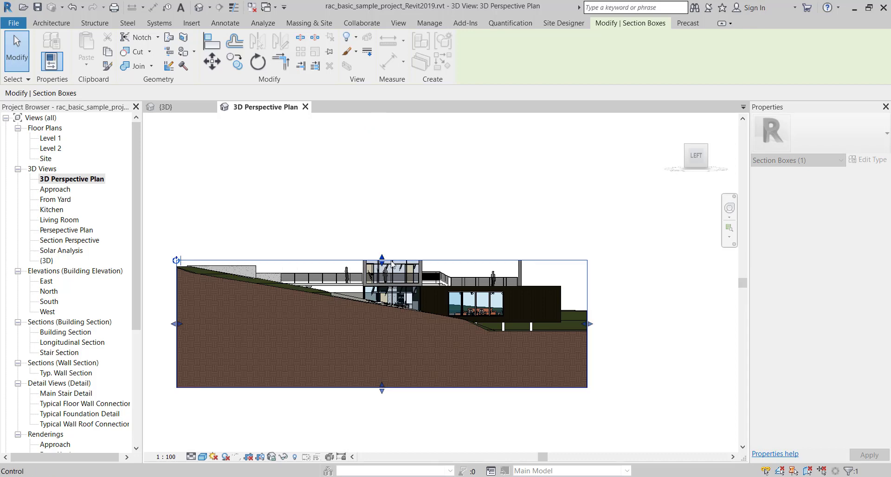
{"action": "middle_click_drag", "start_coordinate": [563, 204], "coordinate": [511, 320], "text": "shift"}
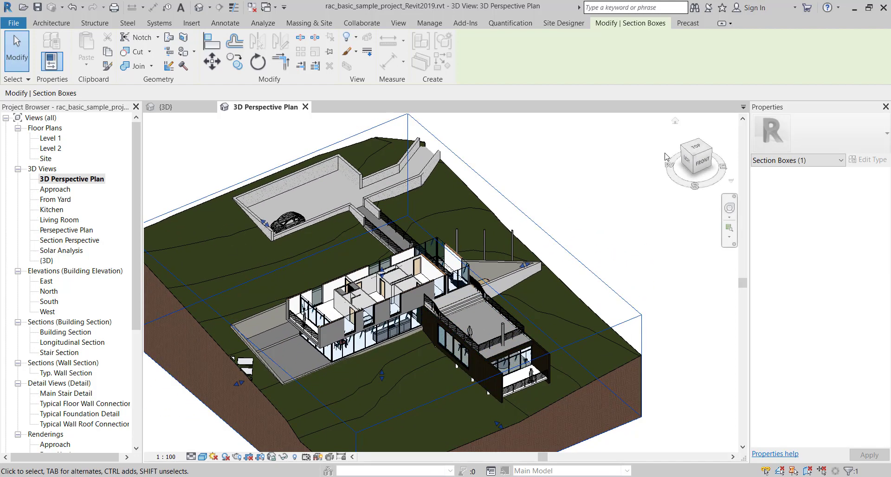
Step: View the cut house from the top and centre it on screen
{"action": "left_click", "coordinate": [698, 148]}
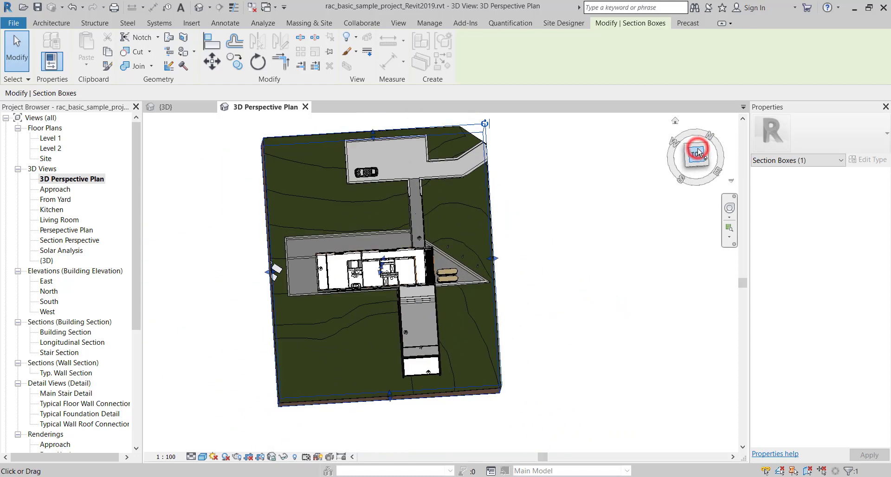
{"action": "left_click", "coordinate": [609, 281]}
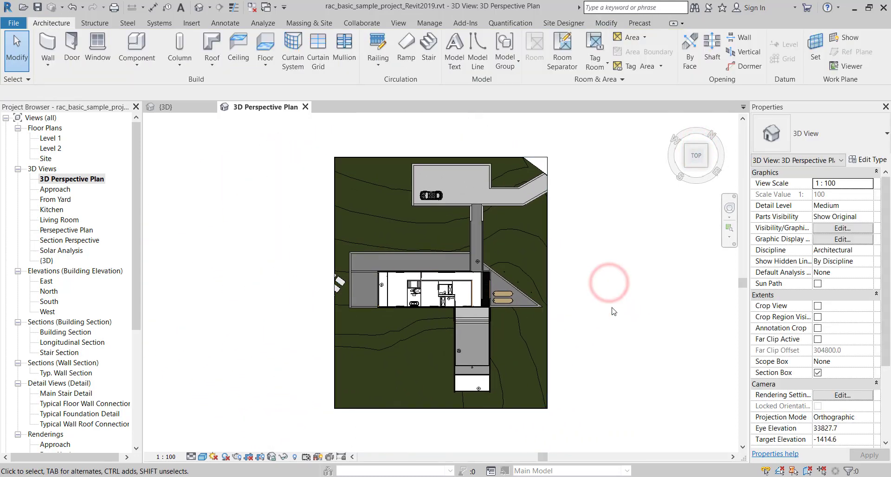
{"action": "scroll", "coordinate": [573, 328], "scroll_direction": "up", "scroll_amount": 2}
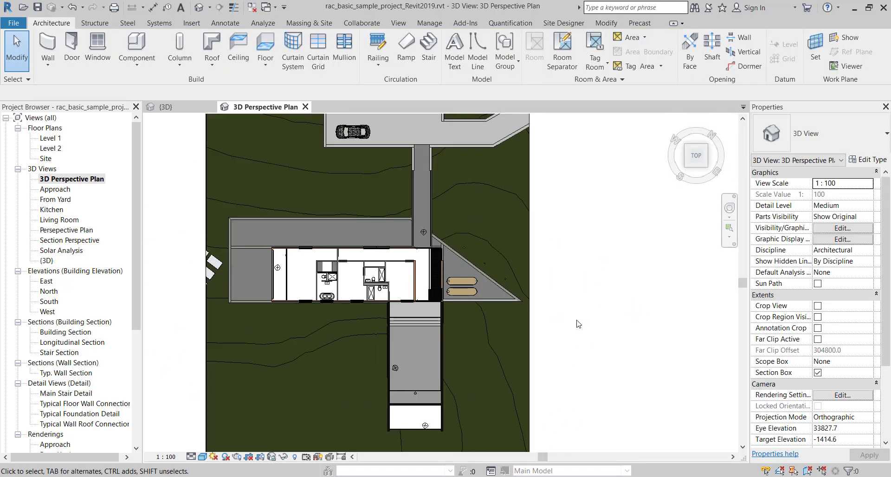
{"action": "middle_click_drag", "start_coordinate": [467, 344], "coordinate": [504, 341]}
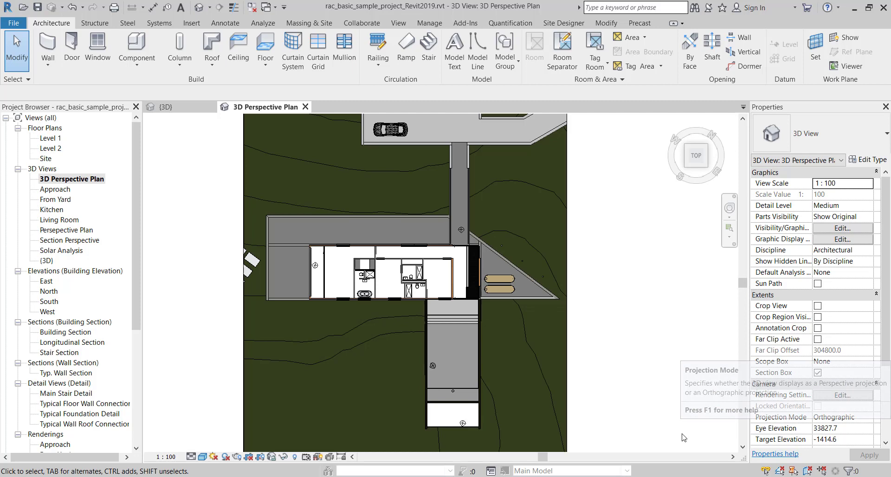
Step: Set Projection Mode to Perspective, apply it, and zoom in on the house
{"action": "left_click", "coordinate": [870, 418]}
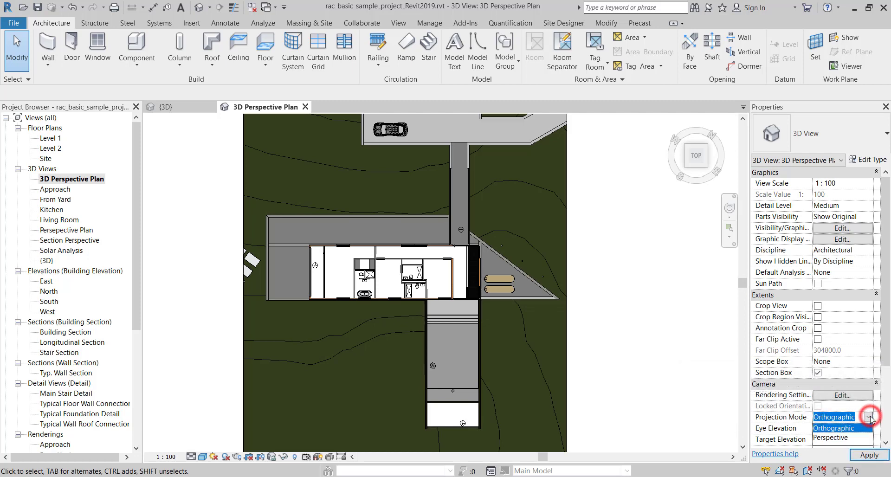
{"action": "left_click", "coordinate": [845, 439]}
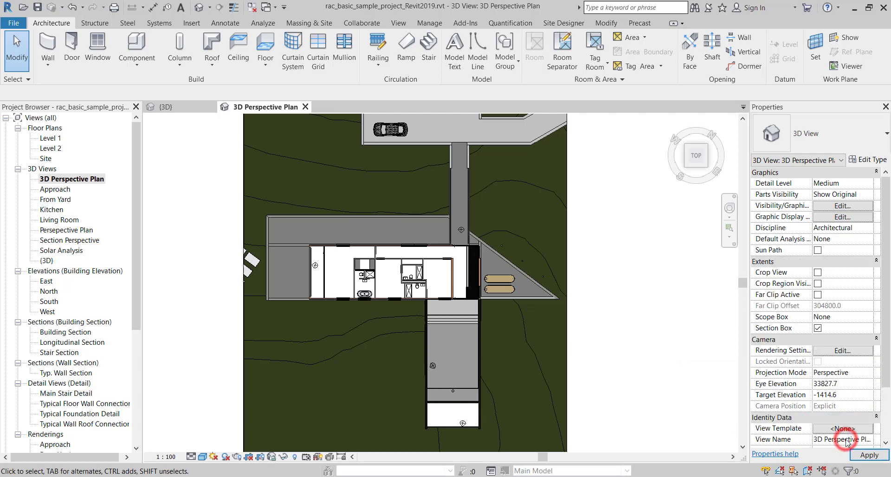
{"action": "left_click", "coordinate": [868, 456]}
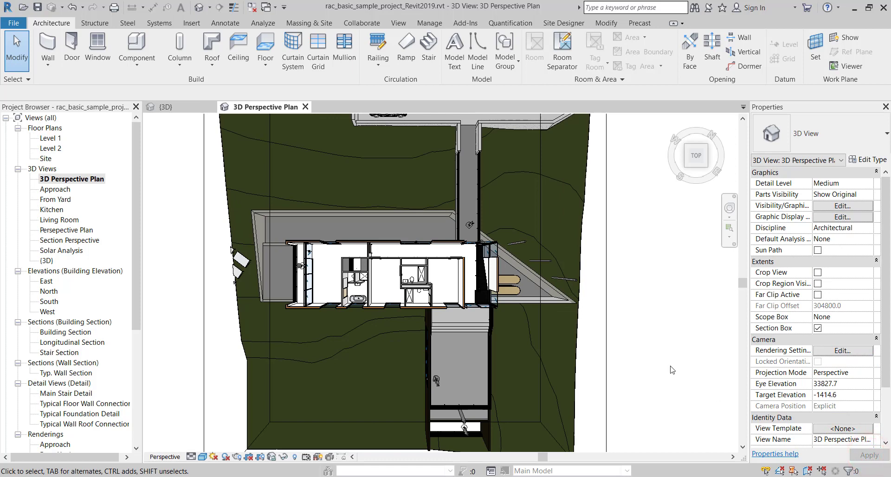
{"action": "scroll", "coordinate": [371, 292], "scroll_direction": "up", "scroll_amount": 5}
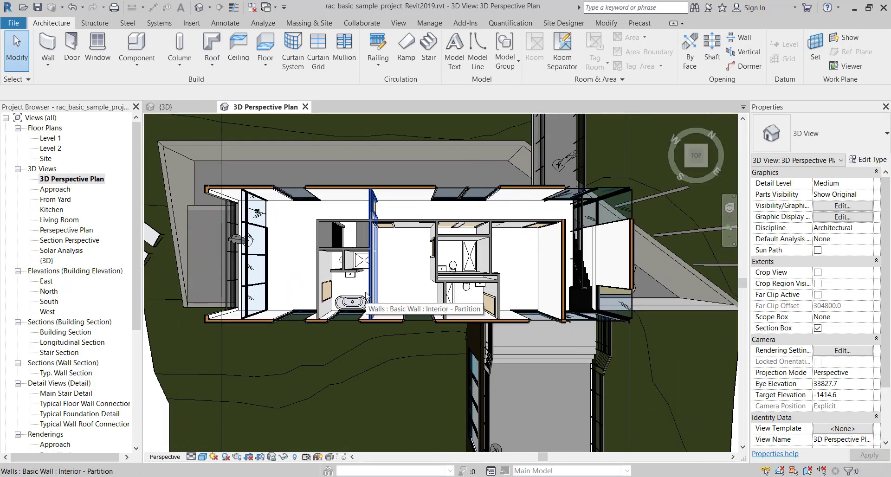
{"action": "scroll", "coordinate": [379, 252], "scroll_direction": "up", "scroll_amount": 4}
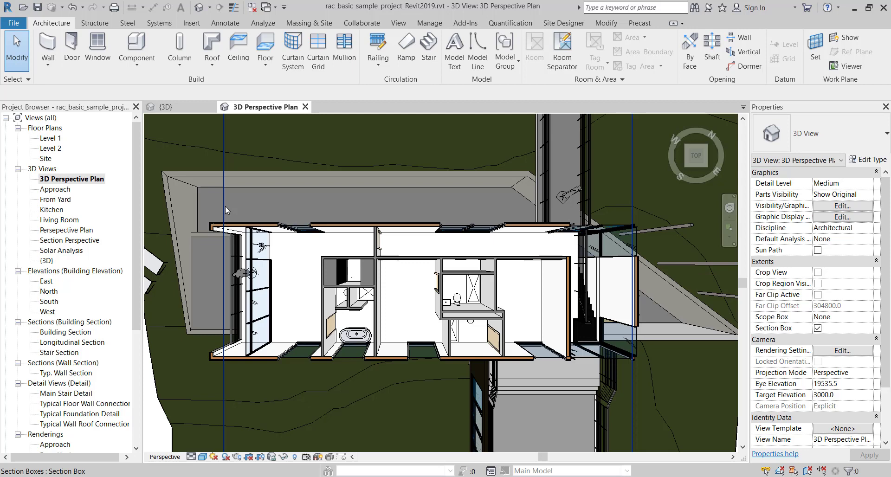
Step: Hide the section box with Hide in View > Elements
{"action": "right_click", "coordinate": [226, 206]}
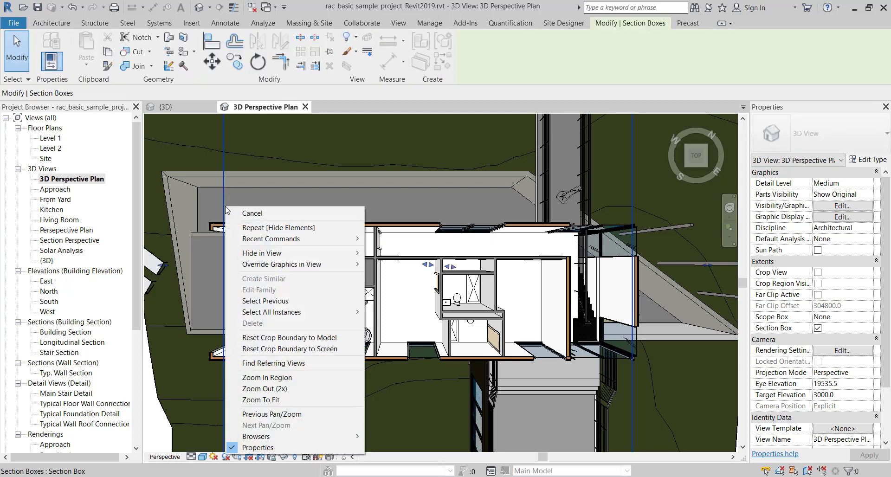
{"action": "left_click", "coordinate": [327, 264]}
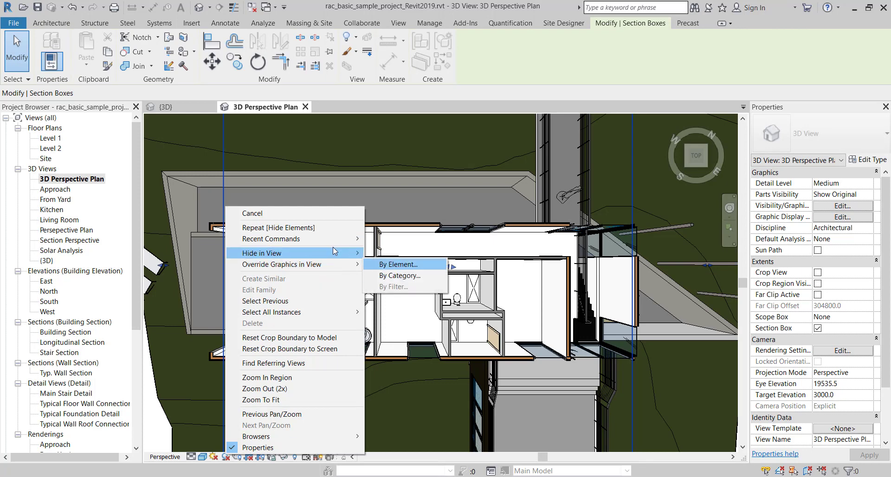
{"action": "left_click", "coordinate": [338, 252]}
{"action": "left_click", "coordinate": [387, 255]}
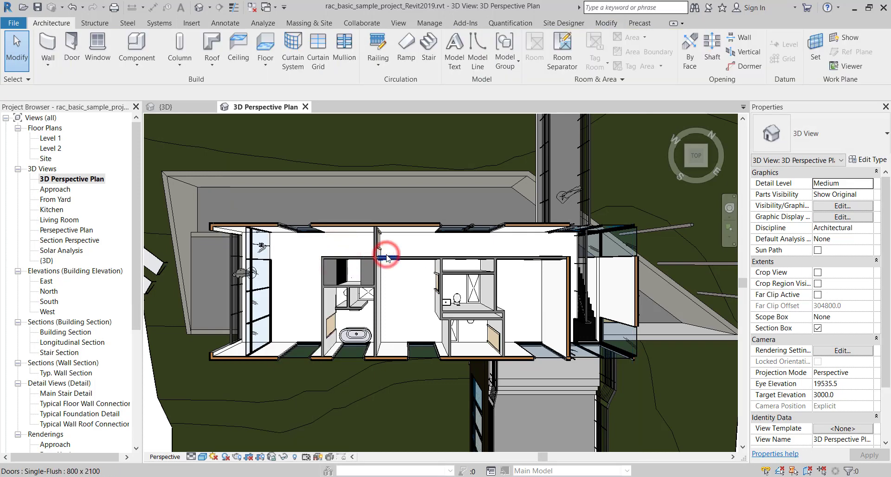
Step: In Graphic Display Options, enable cast and ambient shadows and set shadow intensity to 15
{"action": "left_click", "coordinate": [204, 458]}
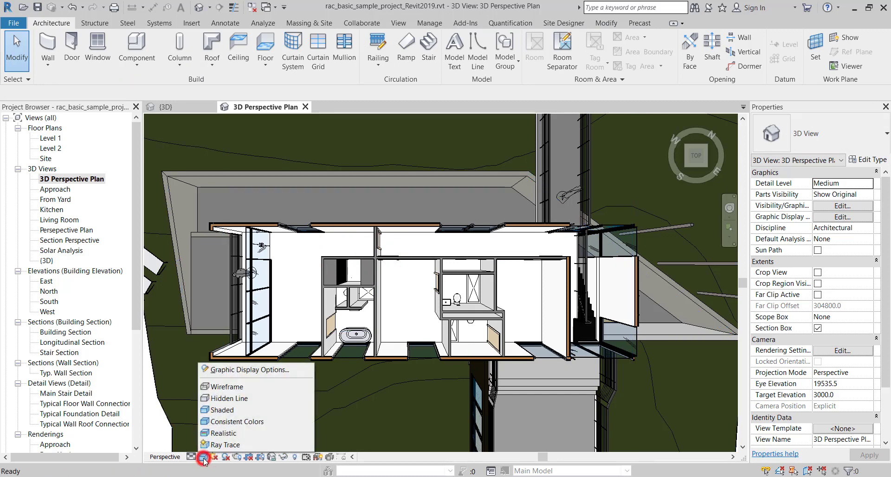
{"action": "left_click", "coordinate": [244, 370]}
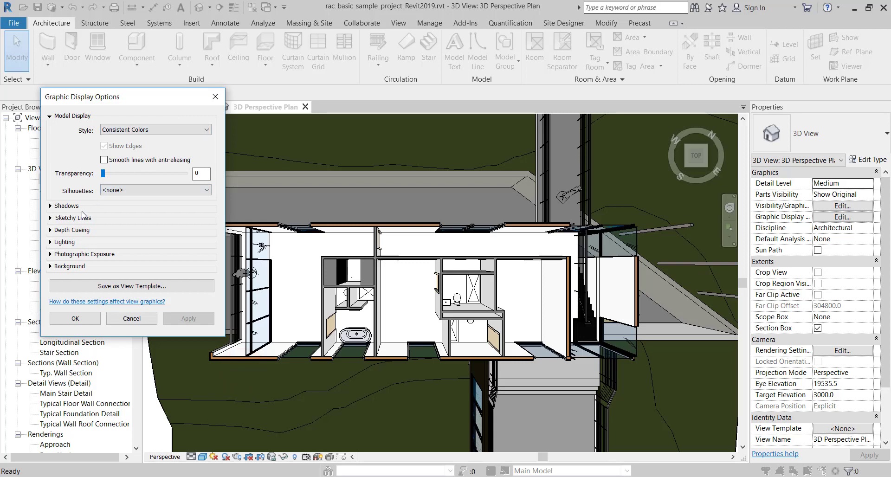
{"action": "left_click", "coordinate": [54, 206]}
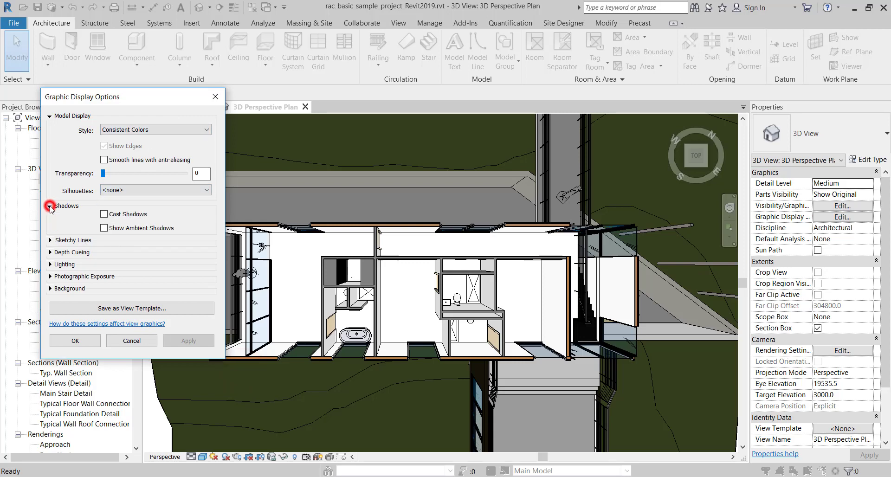
{"action": "left_click", "coordinate": [103, 214]}
{"action": "left_click", "coordinate": [104, 228]}
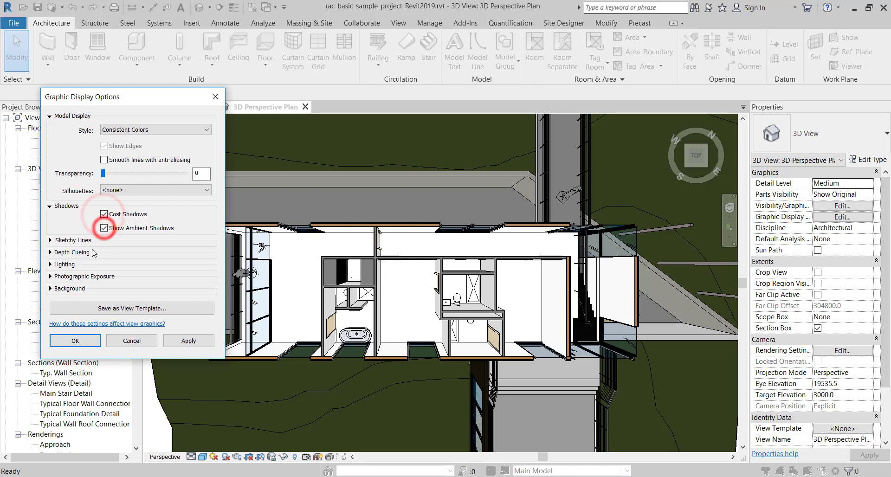
{"action": "left_click", "coordinate": [50, 264]}
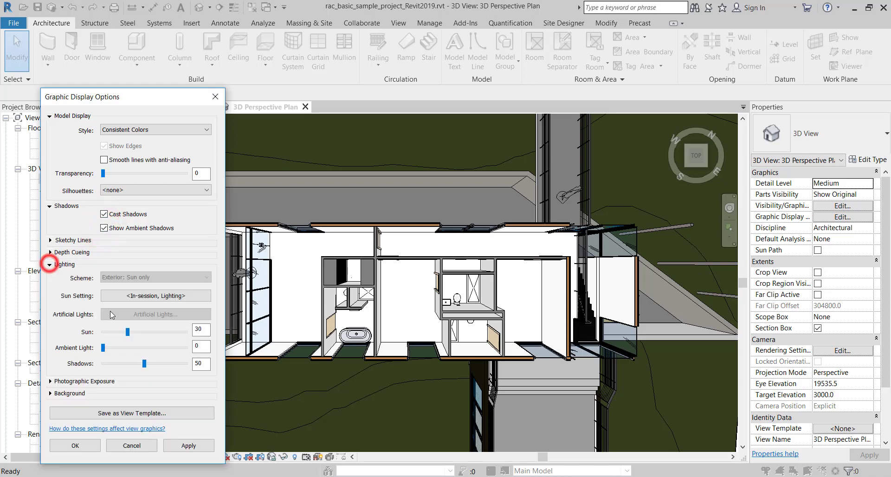
{"action": "double_click", "coordinate": [201, 363]}
{"action": "type", "text": "15"}
{"action": "key", "text": "Tab"}
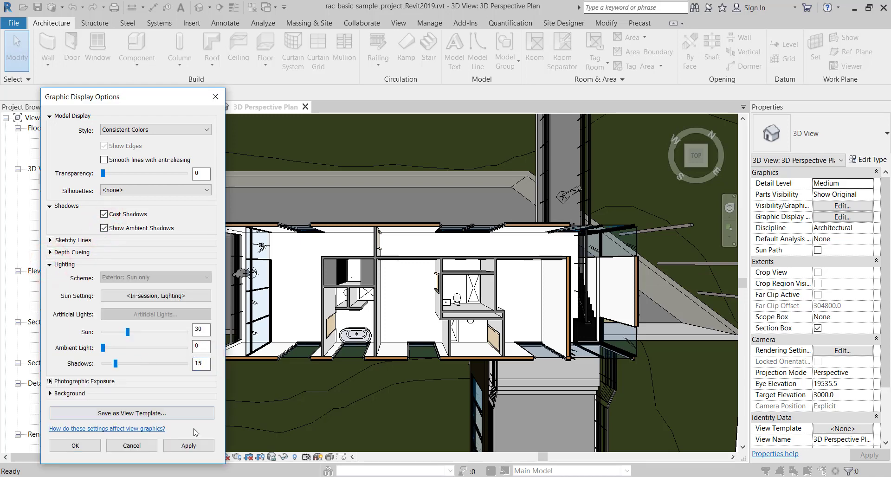
{"action": "left_click", "coordinate": [201, 448]}
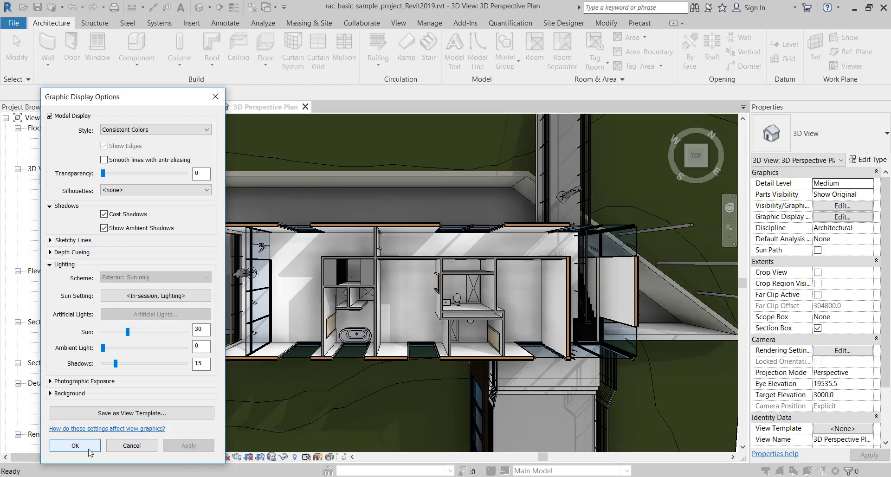
Step: Set the model display style to Hidden Line, apply it, and close the dialog
{"action": "left_click", "coordinate": [195, 136]}
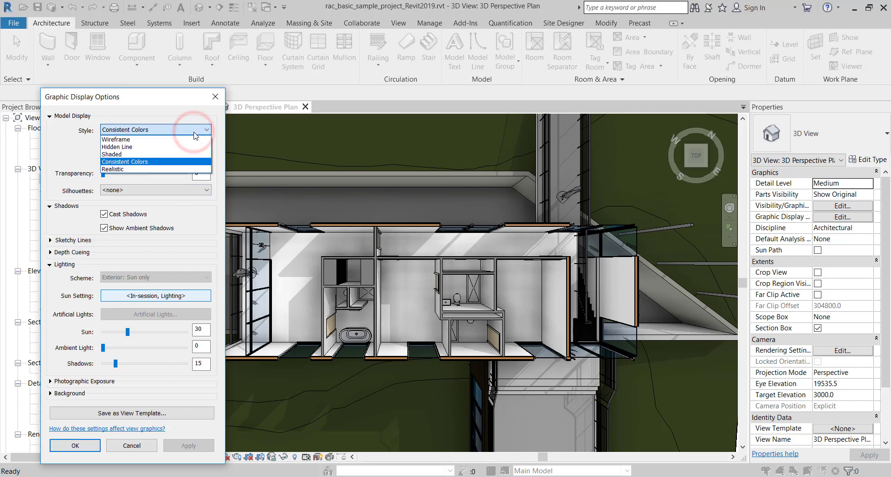
{"action": "left_click", "coordinate": [158, 147]}
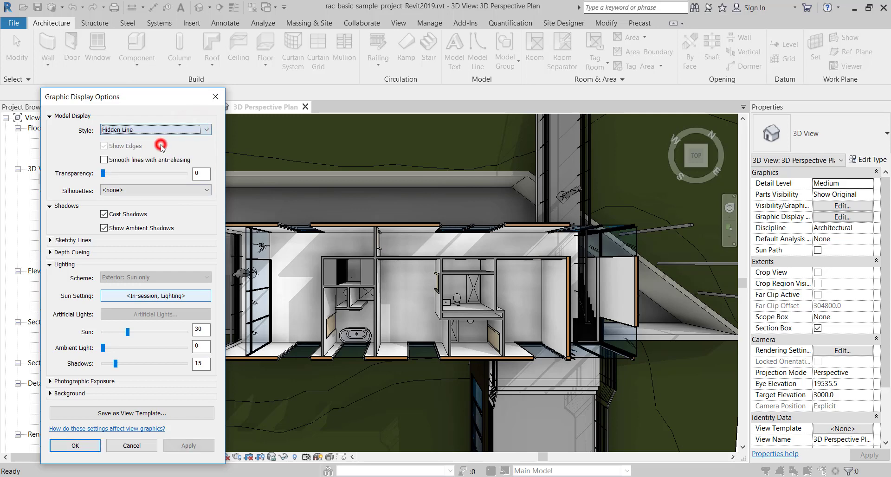
{"action": "left_click", "coordinate": [194, 447]}
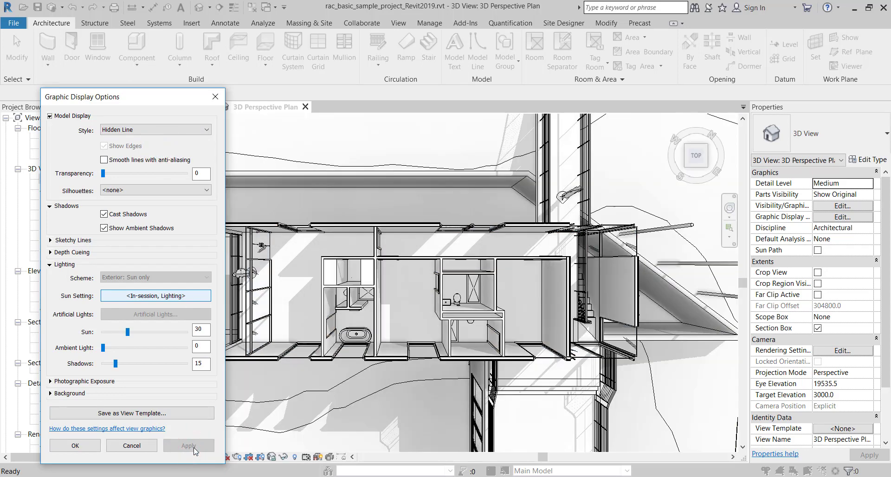
{"action": "left_click", "coordinate": [76, 446]}
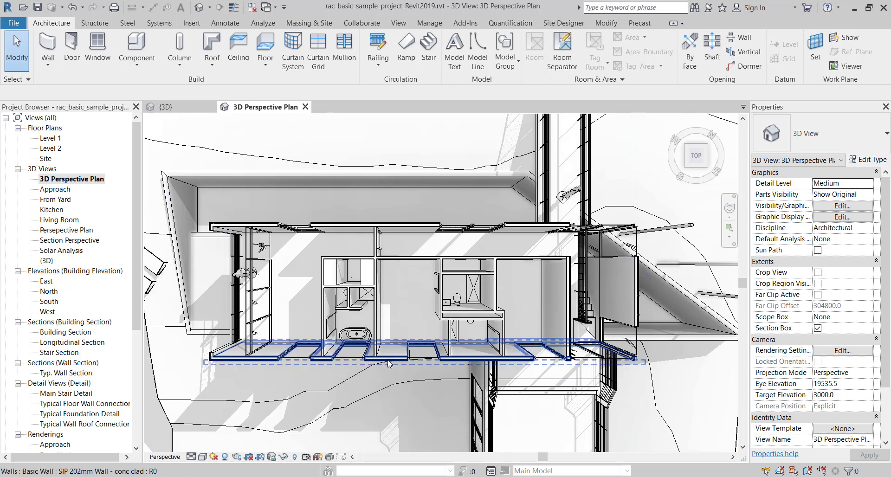
Step: Select a cut wall and open Override Graphics in View by Category
{"action": "left_click", "coordinate": [389, 363]}
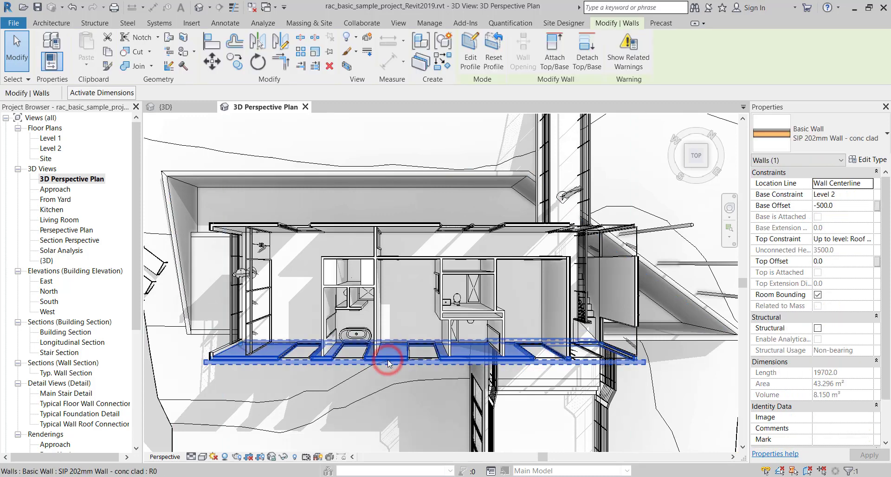
{"action": "right_click", "coordinate": [389, 362]}
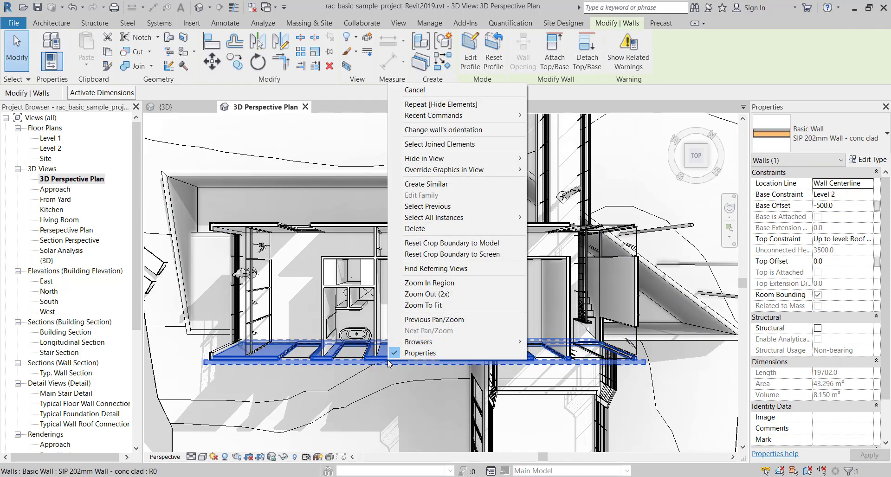
{"action": "mouse_move", "coordinate": [489, 171]}
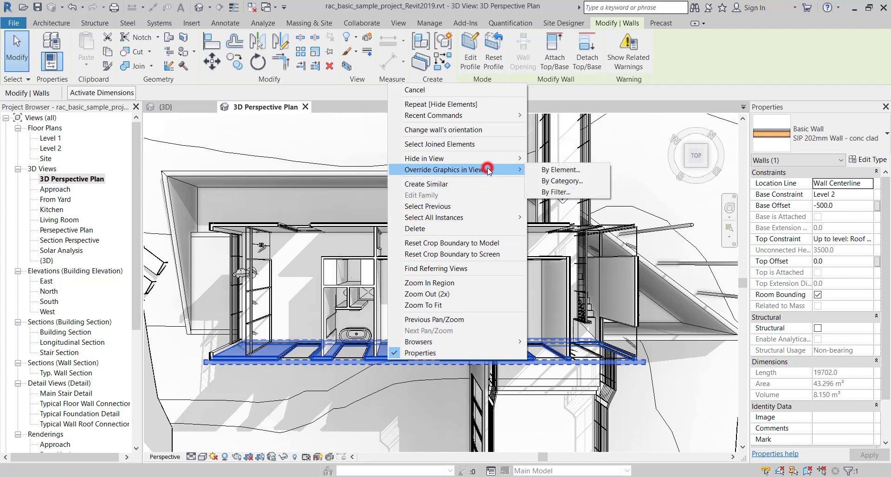
{"action": "left_click", "coordinate": [559, 182]}
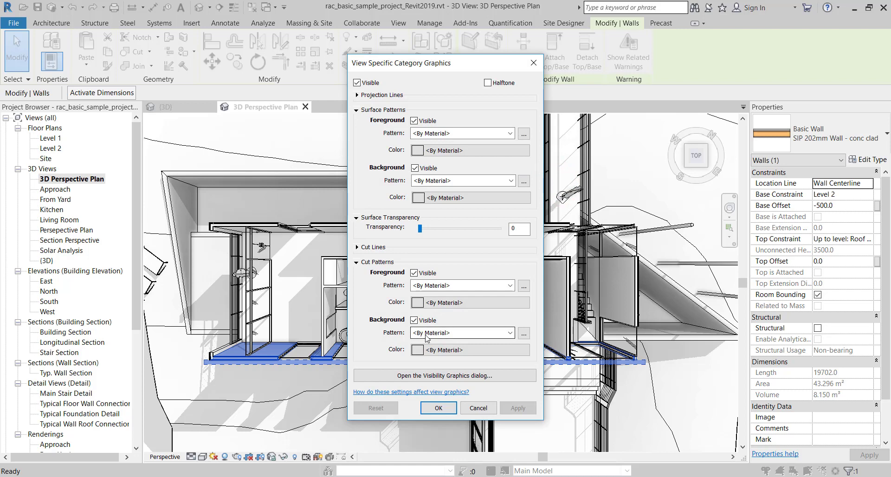
Step: Set the walls' cut background pattern to black Solid fill, apply, and clear the selection
{"action": "left_click", "coordinate": [447, 338]}
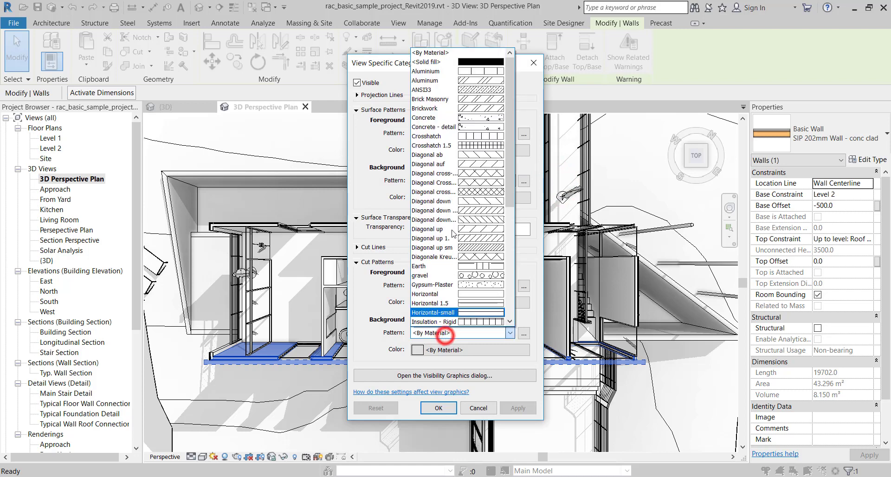
{"action": "left_click", "coordinate": [479, 61]}
{"action": "left_click", "coordinate": [462, 350]}
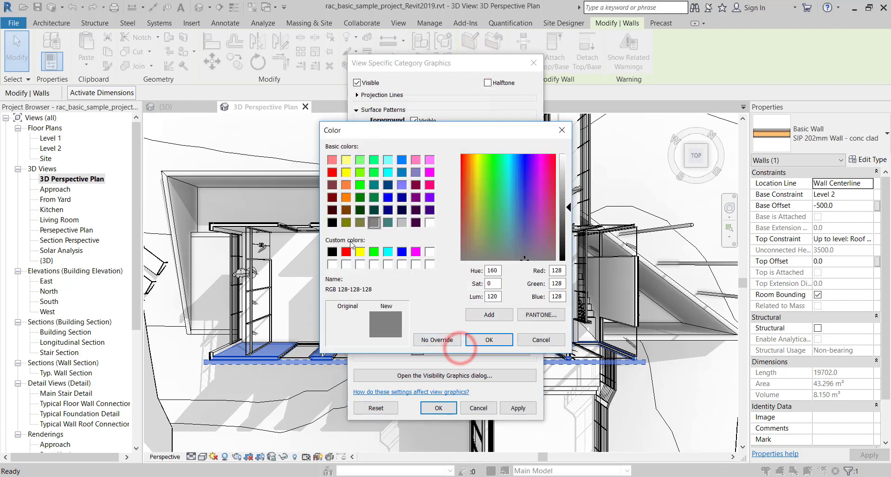
{"action": "left_click", "coordinate": [333, 223]}
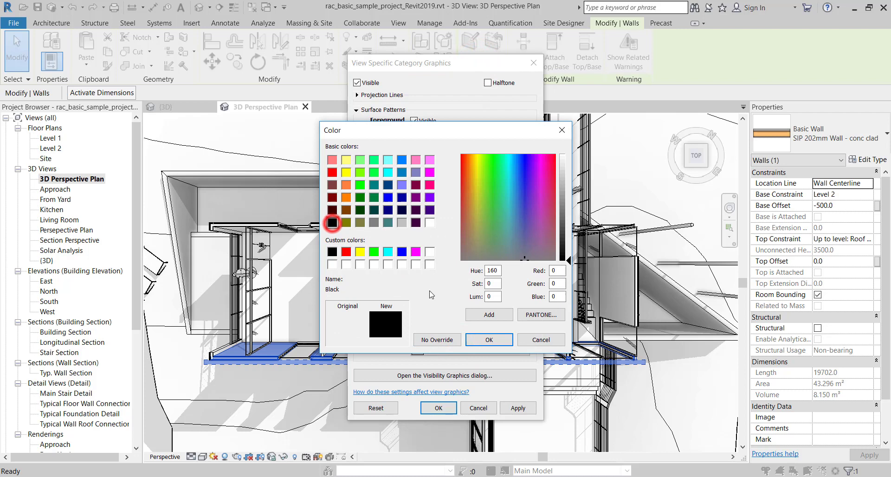
{"action": "left_click", "coordinate": [488, 339]}
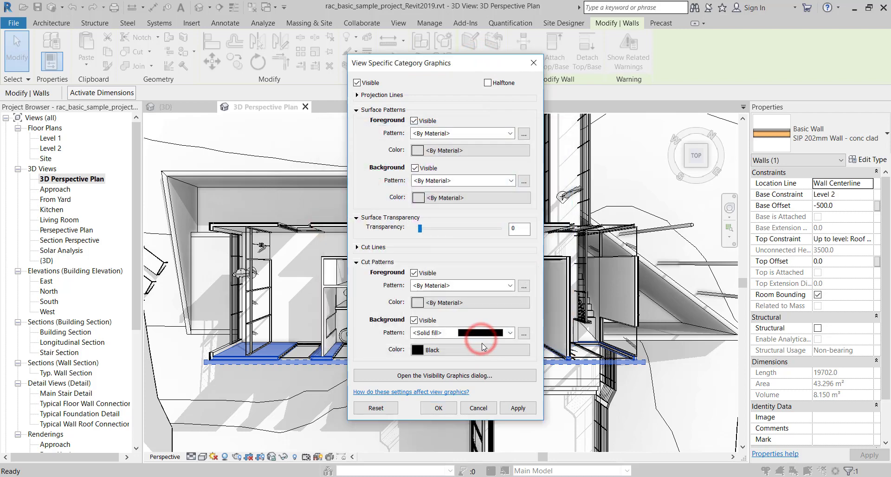
{"action": "left_click", "coordinate": [514, 408]}
{"action": "left_click", "coordinate": [441, 409]}
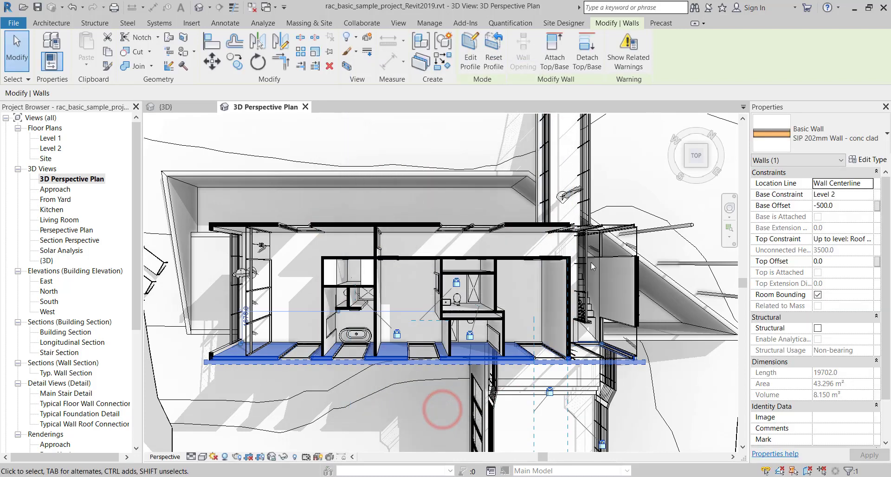
{"action": "left_click", "coordinate": [480, 135]}
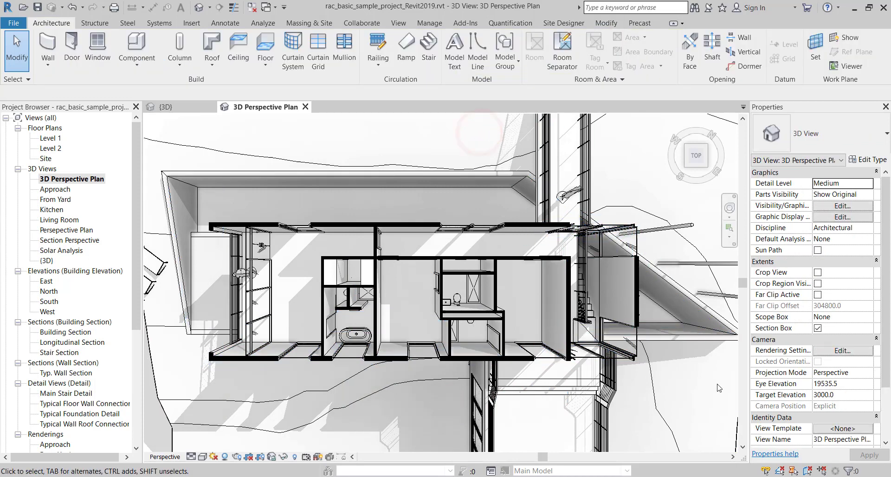